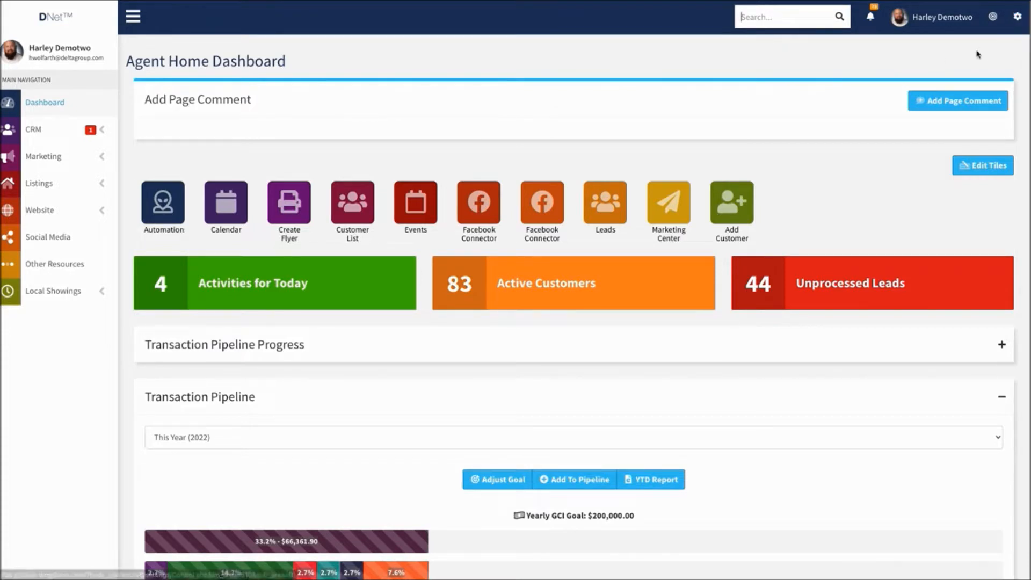
# Search for "lead settings" and open the Lead Settings preferences page
pyautogui.click(1026, 20)
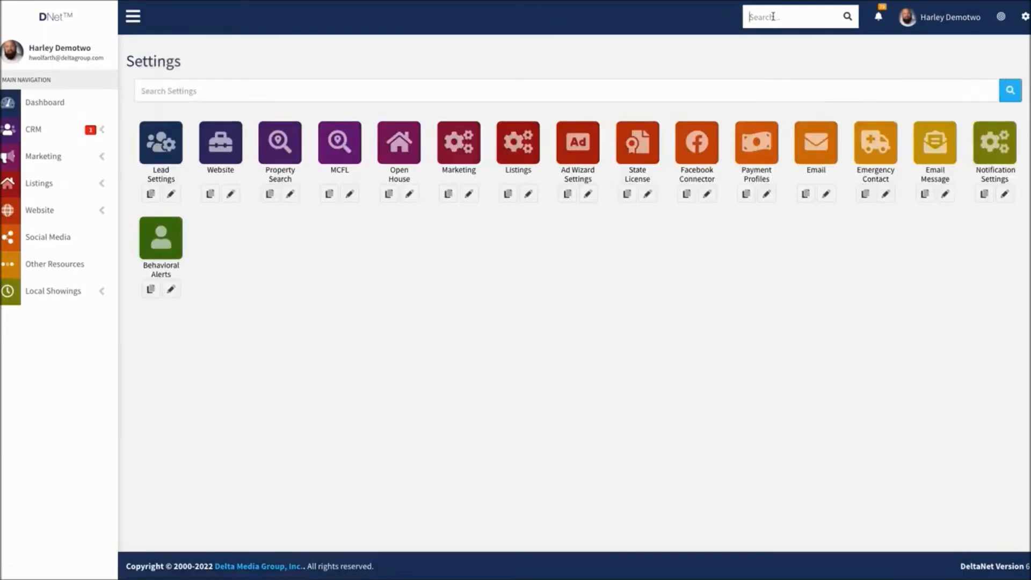
pyautogui.write('lead settings')
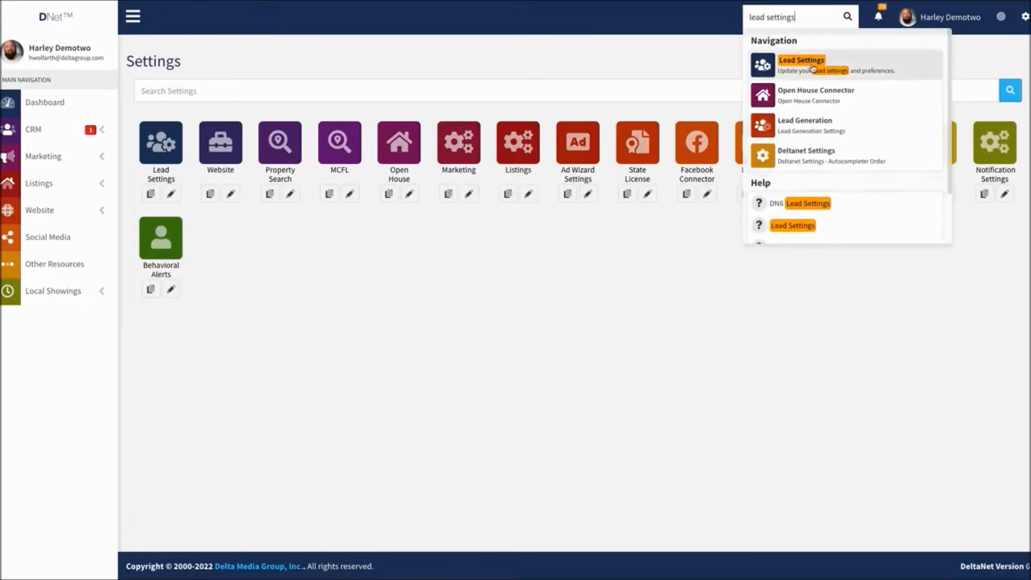
pyautogui.click(812, 68)
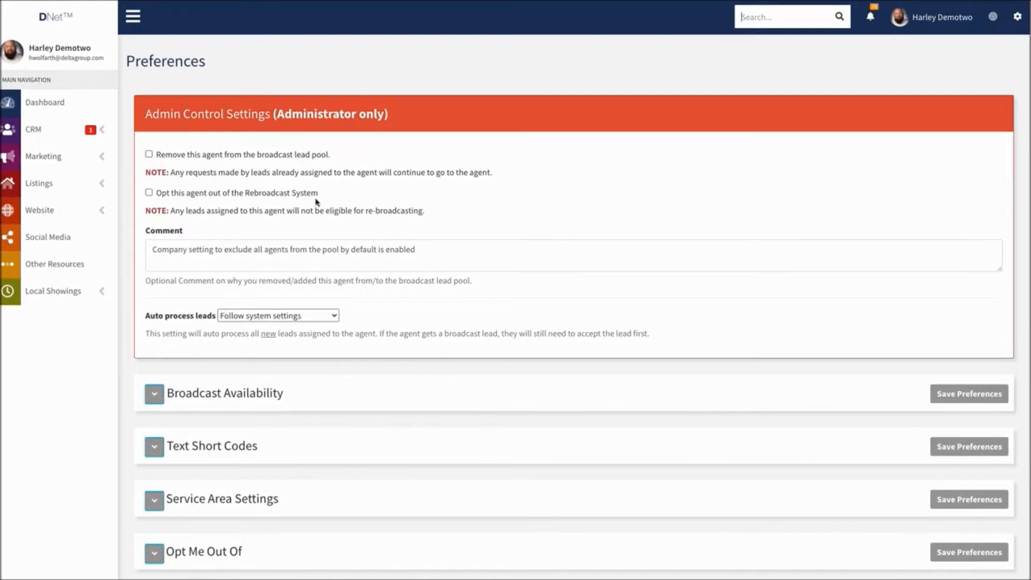
# Expand the Customer Settings section of the preferences and review its automatic follow-up task options
pyautogui.scroll(-5, 319, 194)
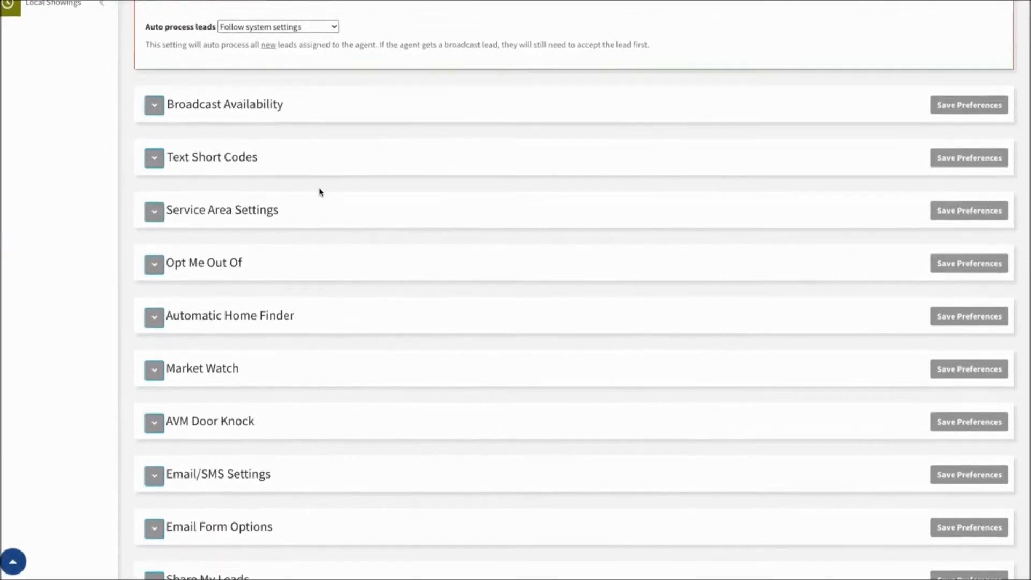
pyautogui.scroll(-6, 321, 191)
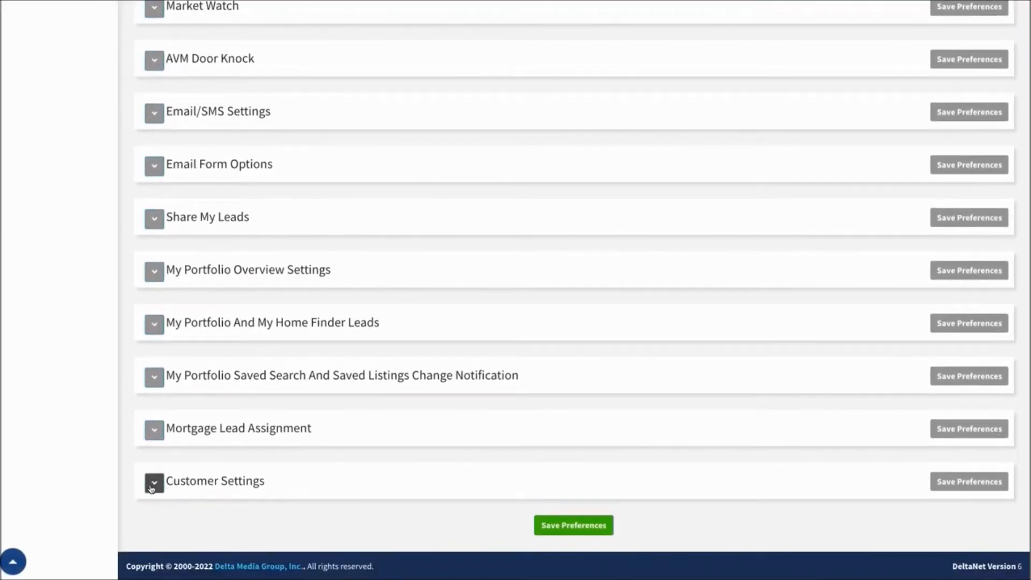
pyautogui.click(150, 487)
pyautogui.scroll(-3, 294, 400)
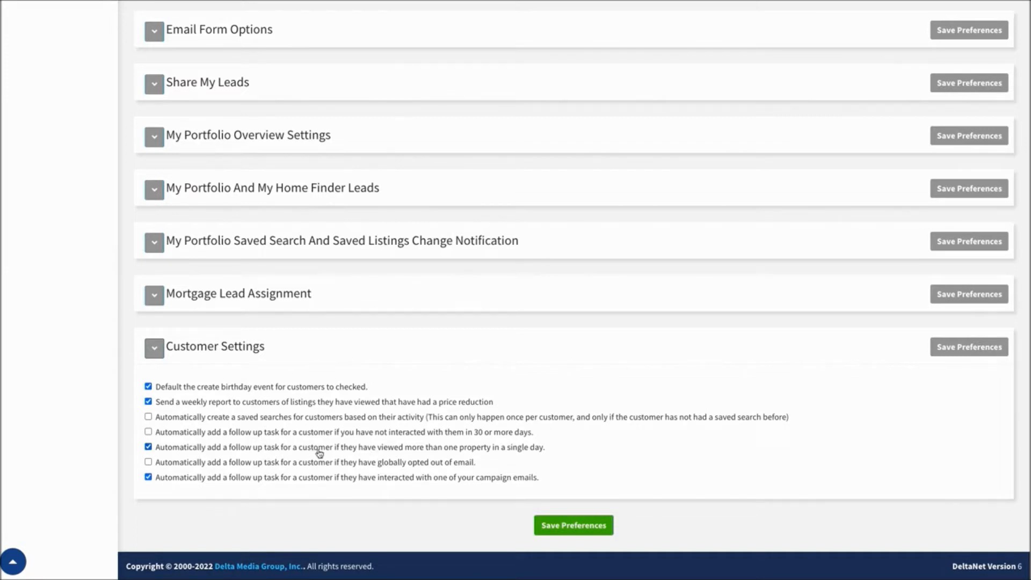
# Go to the Campaigns & Action Plans page in the marketing area
pyautogui.scroll(15, 134, 449)
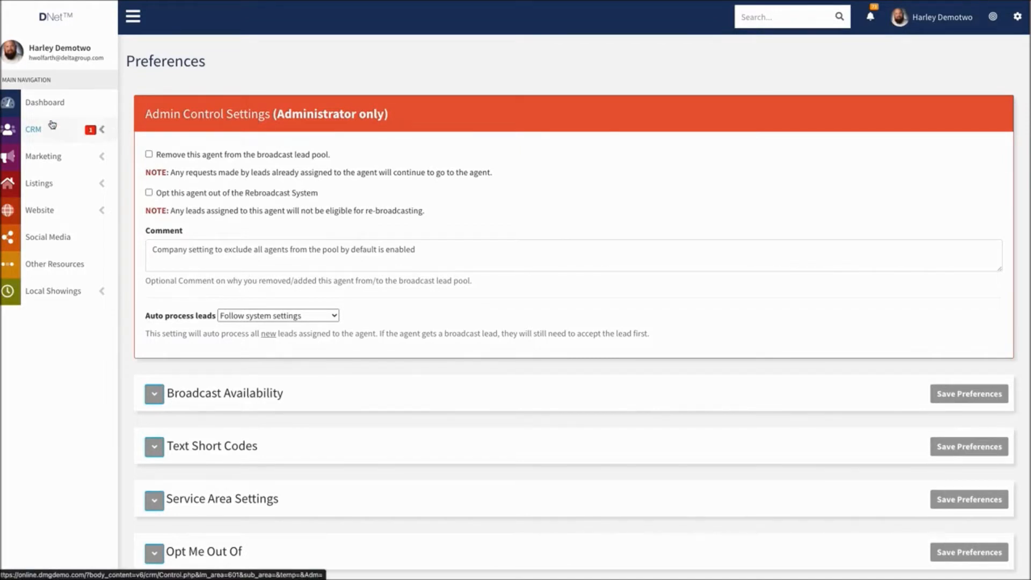
pyautogui.click(102, 131)
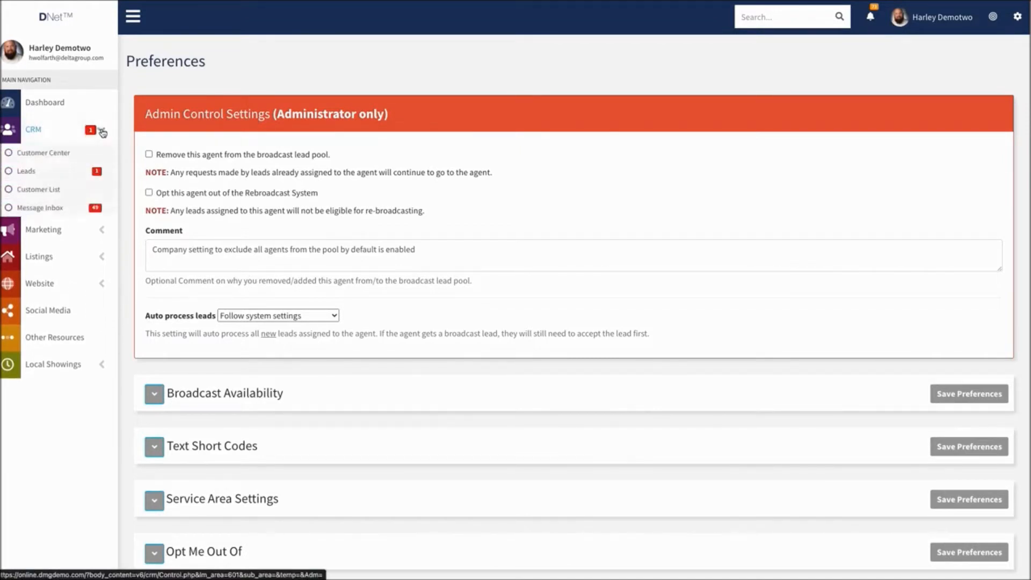
pyautogui.click(101, 228)
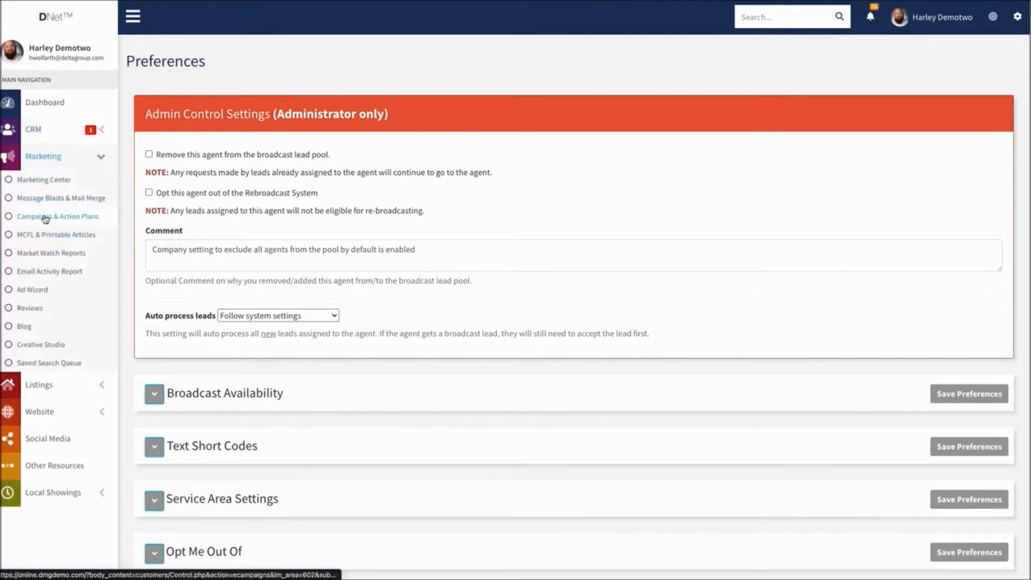
pyautogui.click(46, 217)
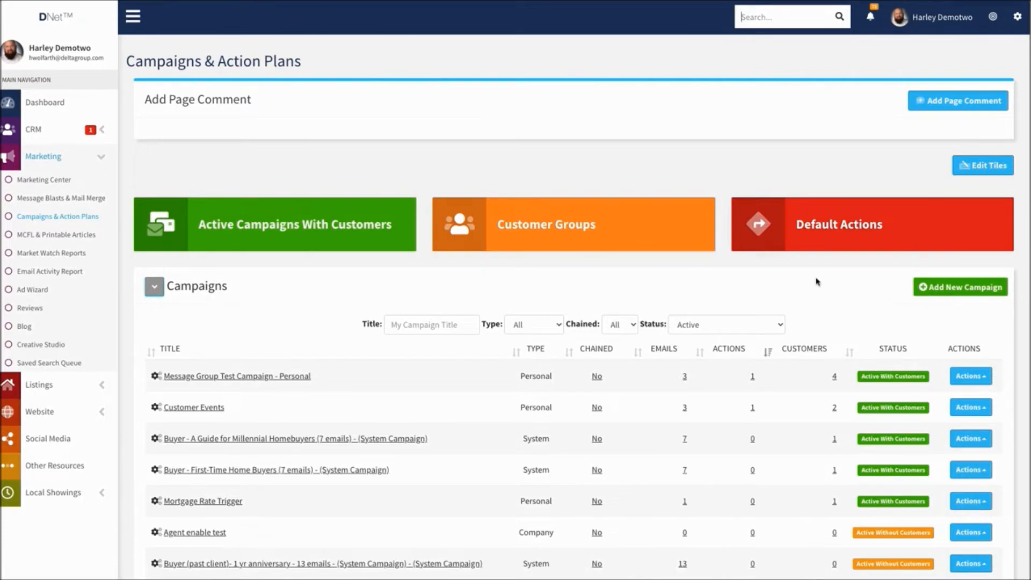
# Create and save a private campaign titled "automation test campaign" with no external trigger or chained campaign
pyautogui.click(938, 288)
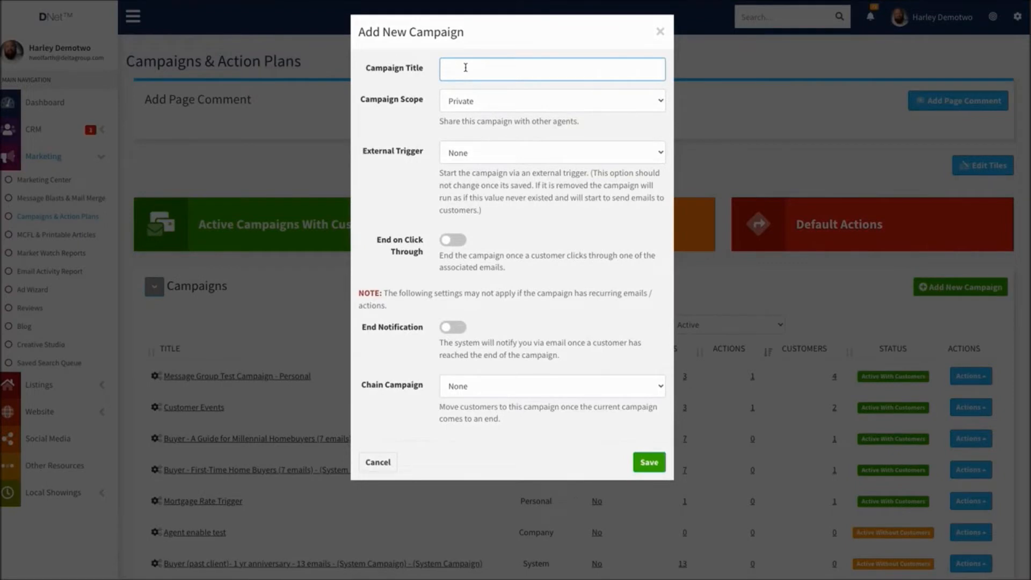
pyautogui.write('automation test campaign')
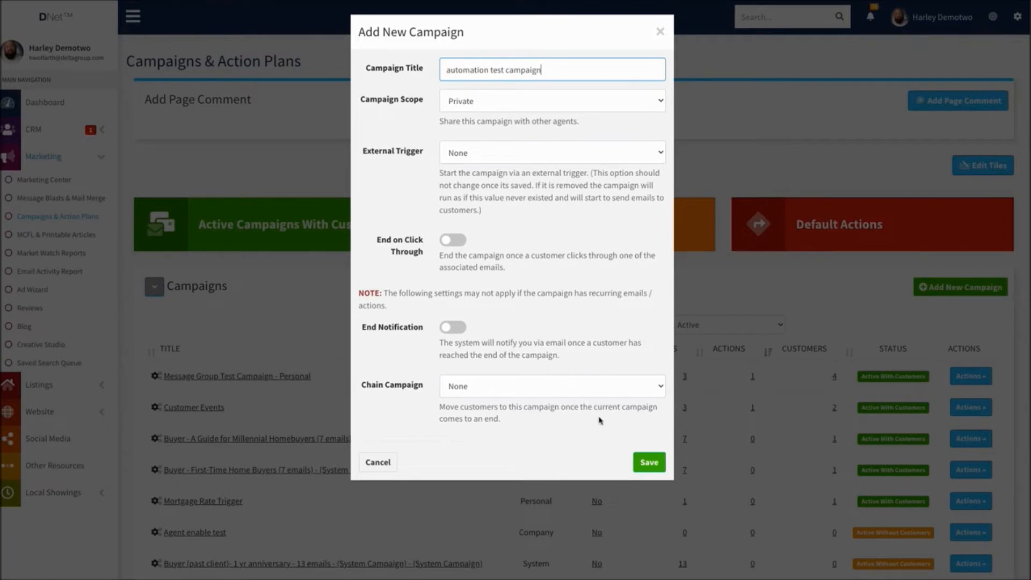
pyautogui.click(647, 461)
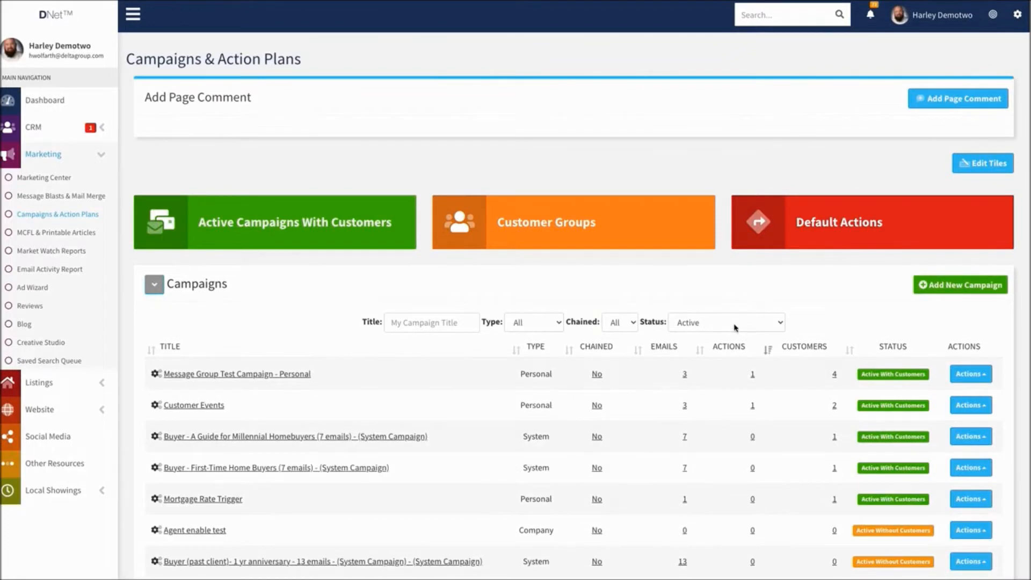
# Filter the campaign list by the title "automation"
pyautogui.scroll(-2, 438, 317)
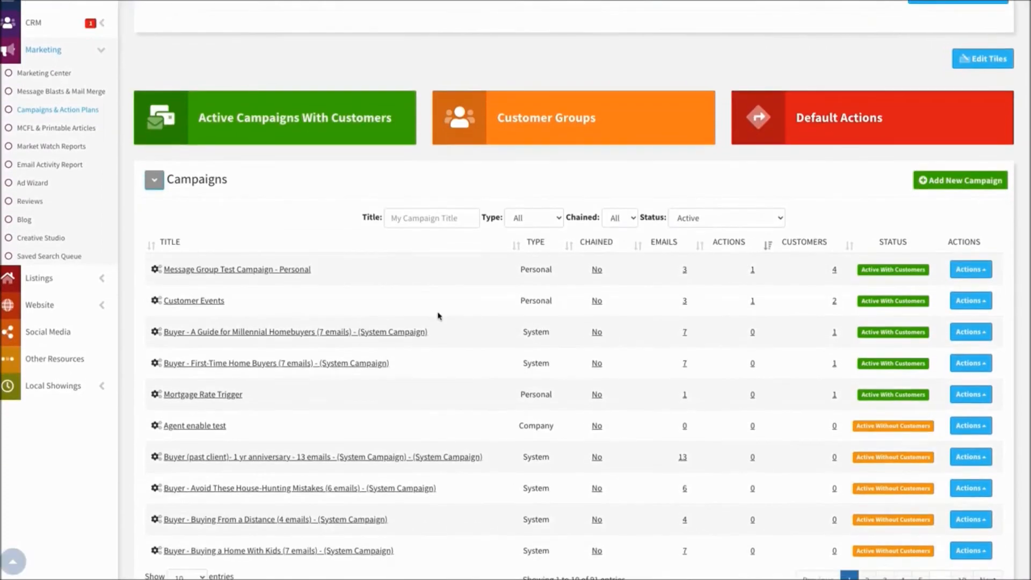
pyautogui.click(428, 217)
pyautogui.write('automation')
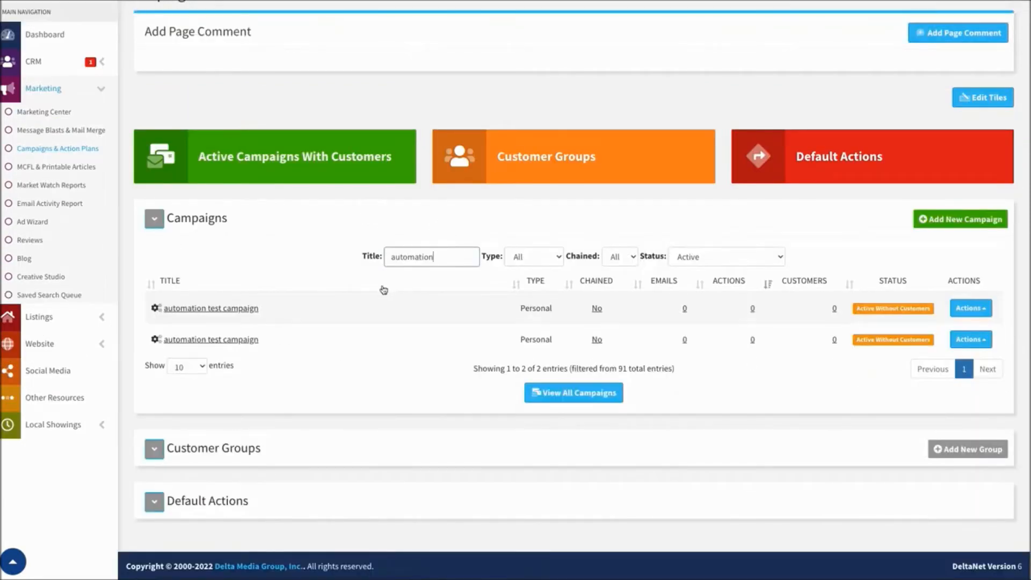
pyautogui.click(204, 308)
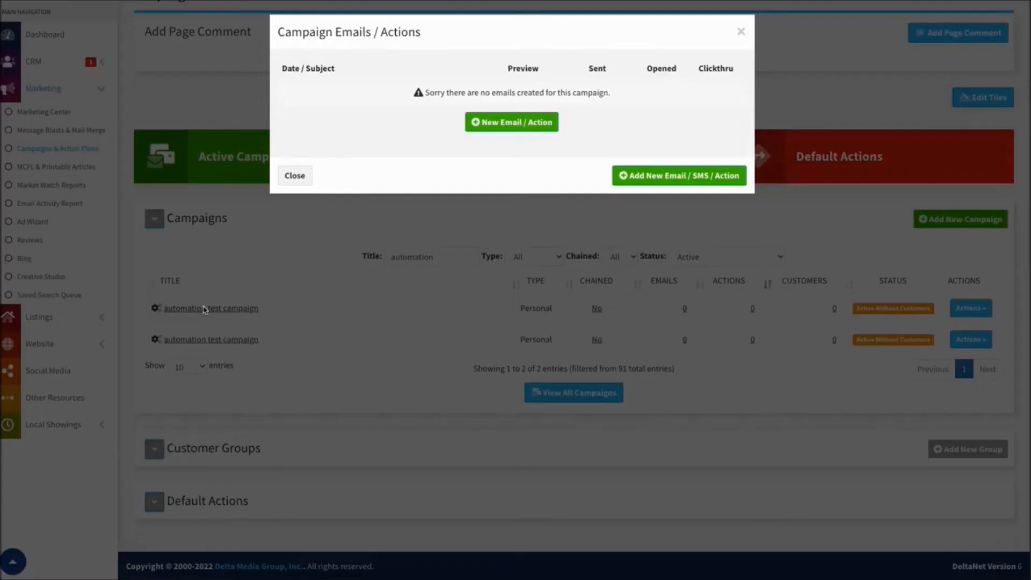
pyautogui.click(507, 123)
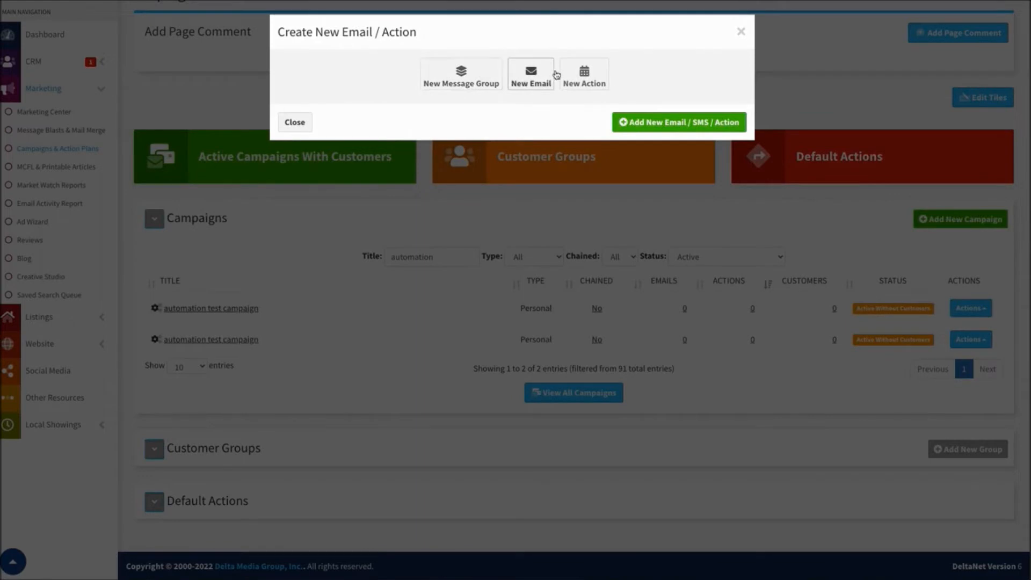
pyautogui.click(532, 75)
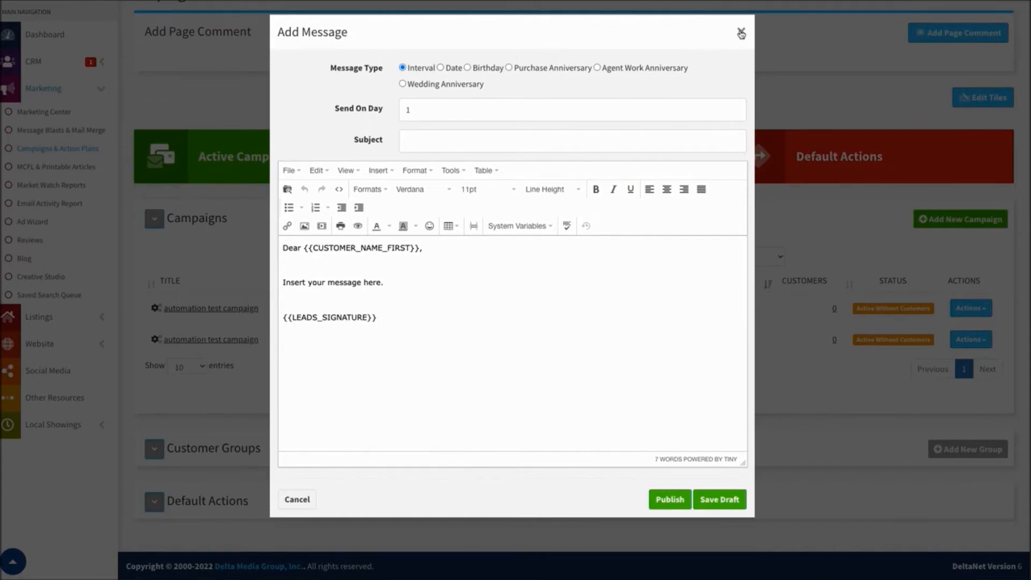
pyautogui.click(297, 499)
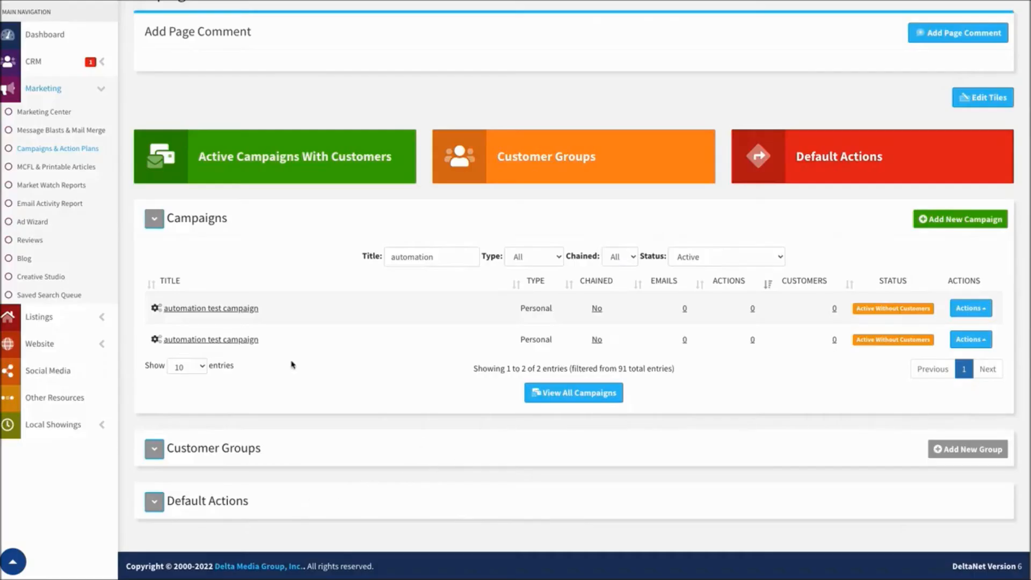
# Start a new email for the first automation test campaign in the list
pyautogui.click(188, 310)
pyautogui.click(510, 121)
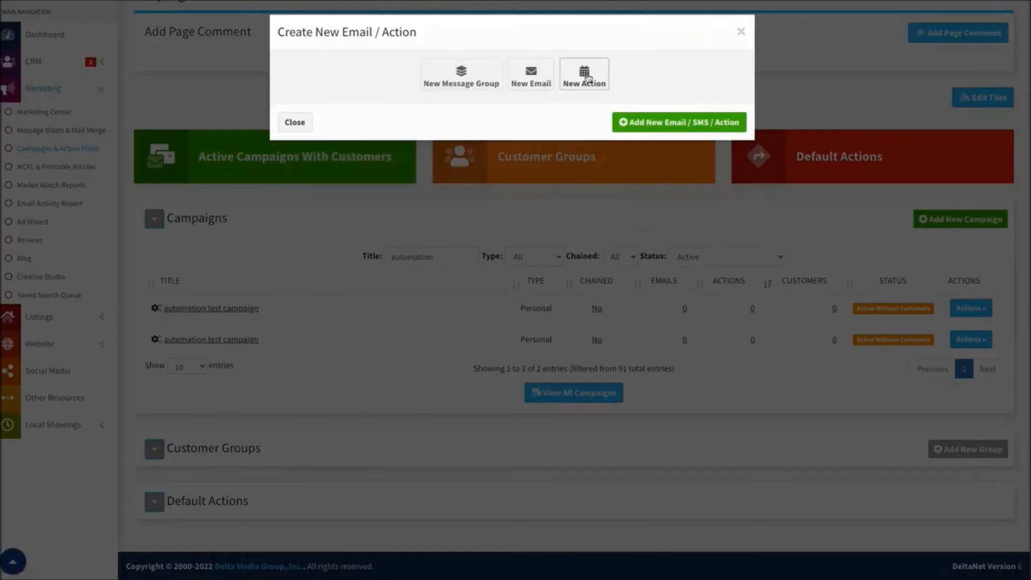
pyautogui.click(530, 77)
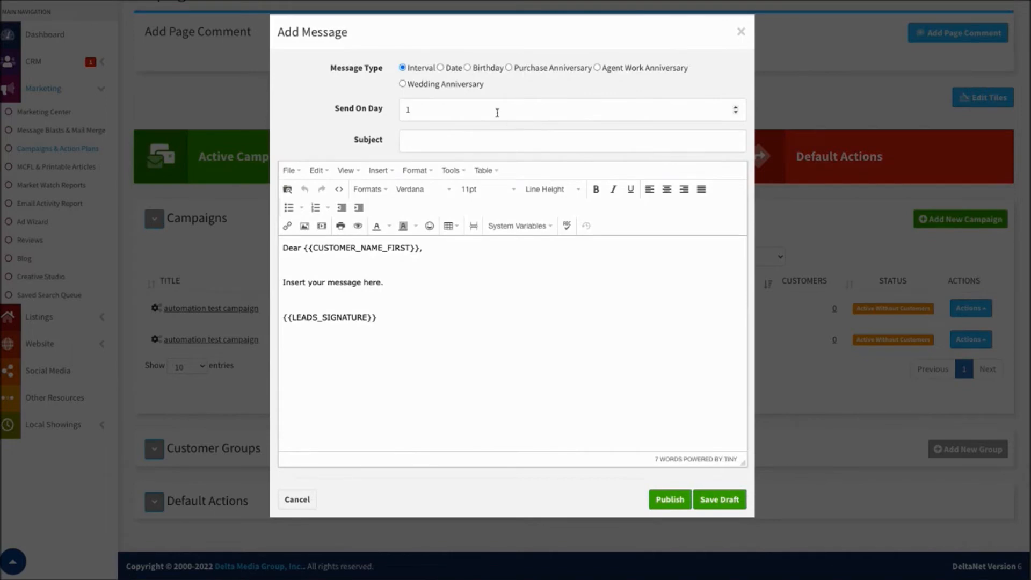
# Set the message type to Birthday and preview the "Birthday - 412" template without inserting it
pyautogui.click(467, 67)
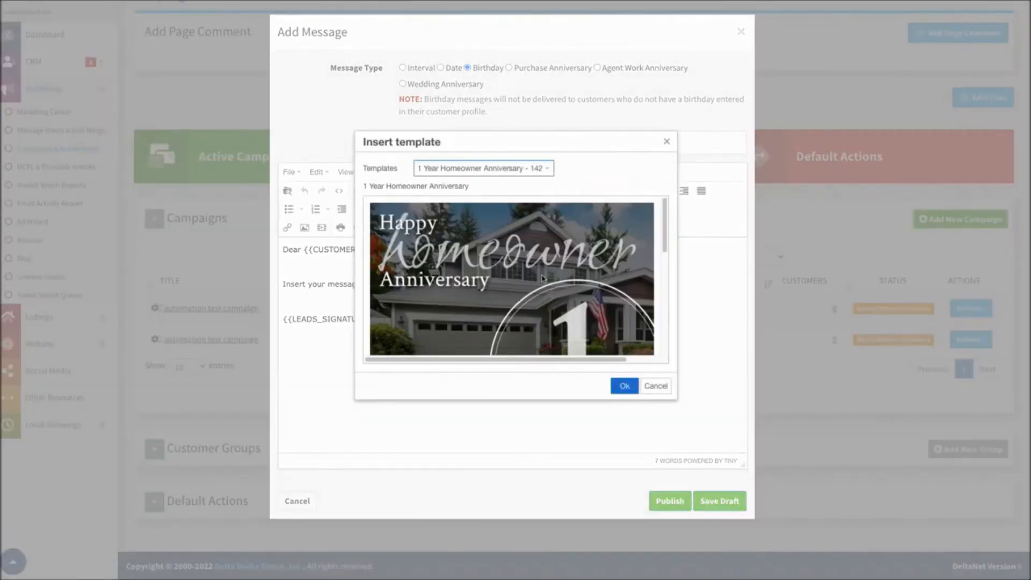
pyautogui.click(548, 168)
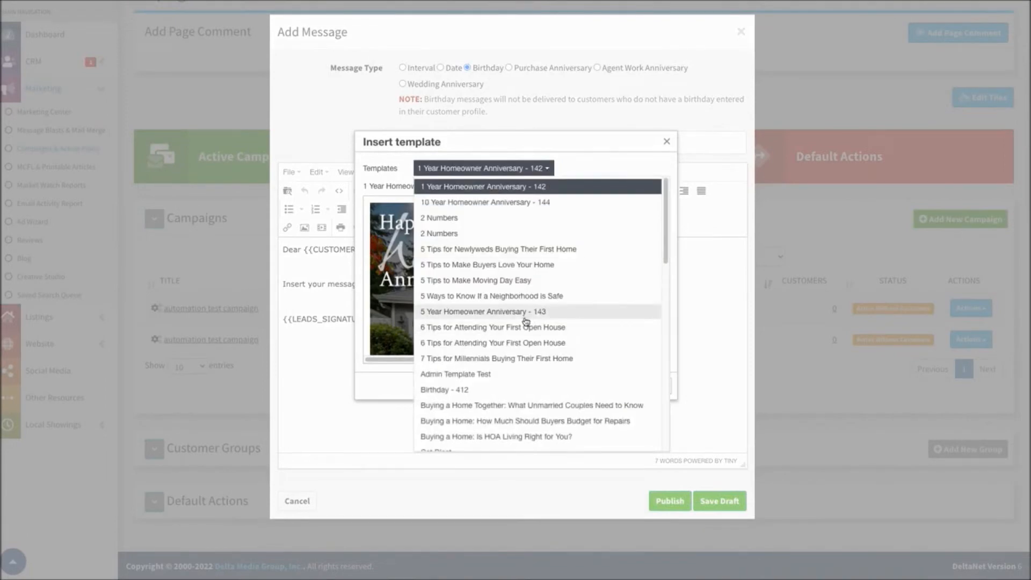
pyautogui.click(445, 390)
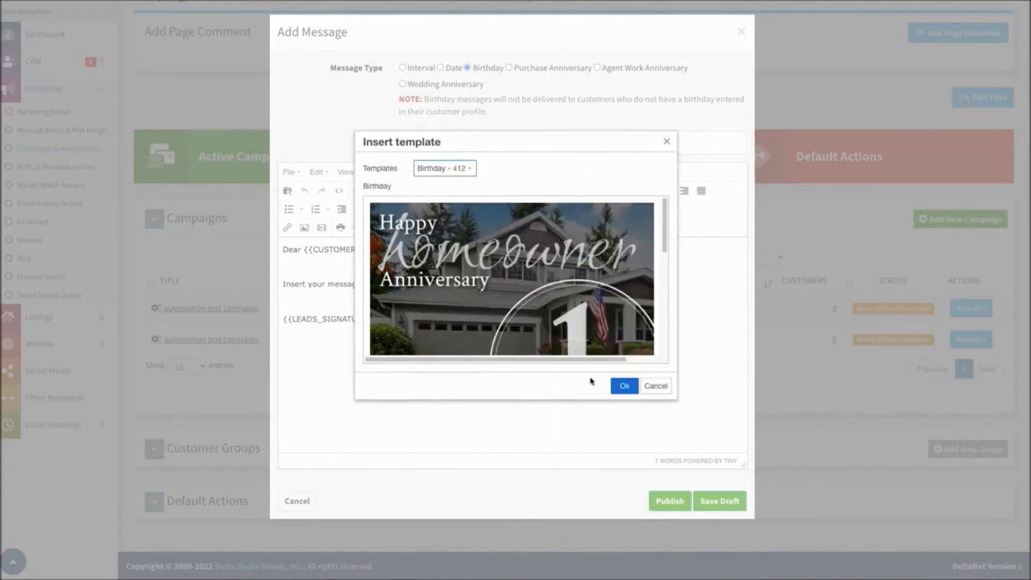
pyautogui.click(656, 388)
# Try the Purchase Anniversary, Agent Work Anniversary and Wedding Anniversary message types in turn, dismissing the template dialog each time
pyautogui.click(509, 67)
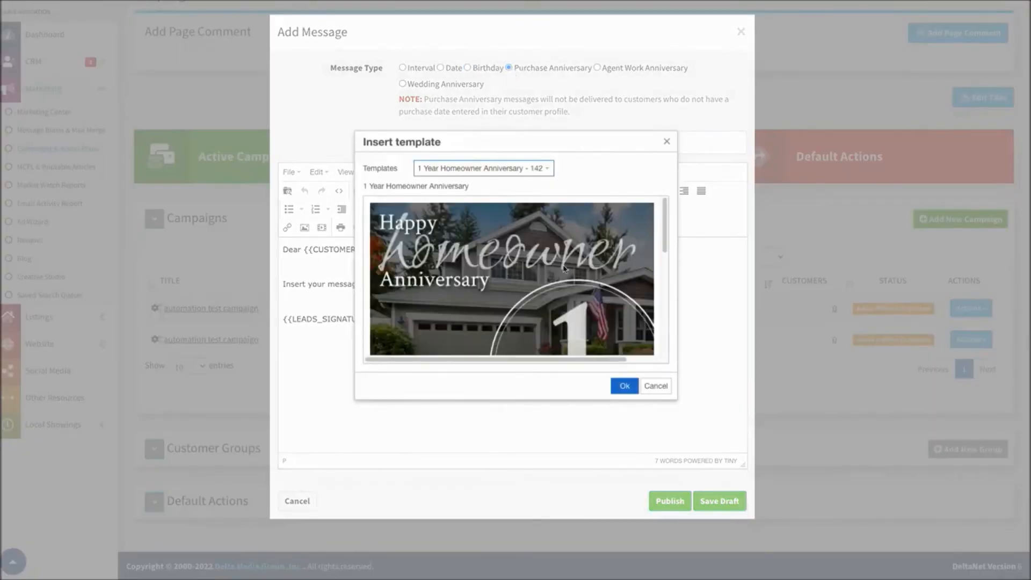
pyautogui.click(666, 142)
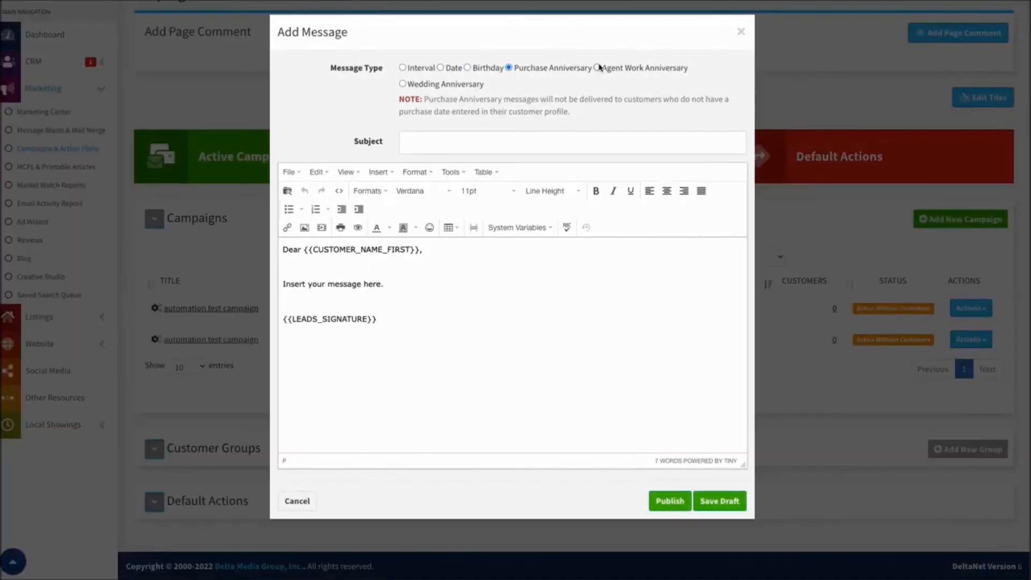
pyautogui.click(597, 68)
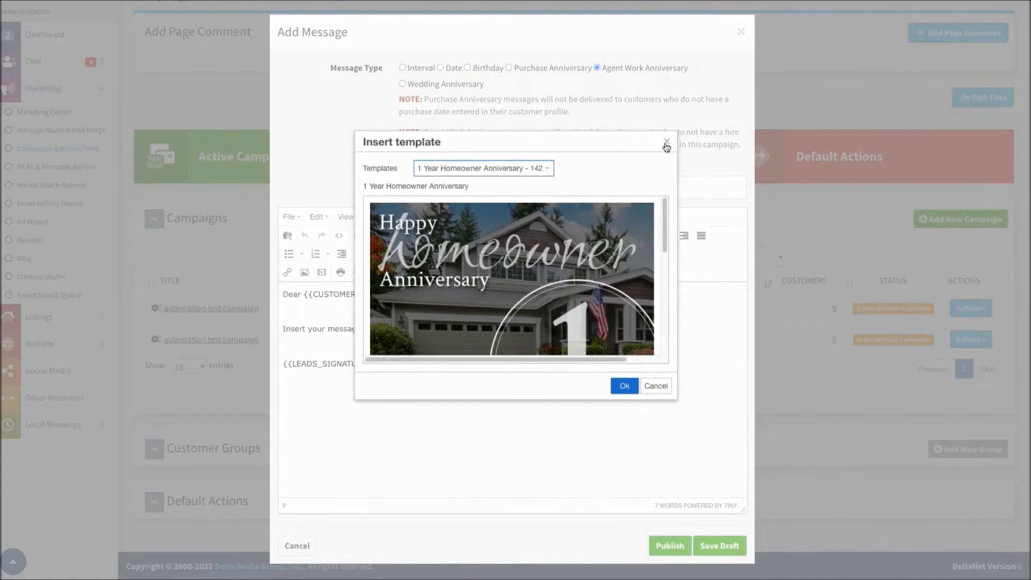
pyautogui.click(667, 142)
pyautogui.click(402, 83)
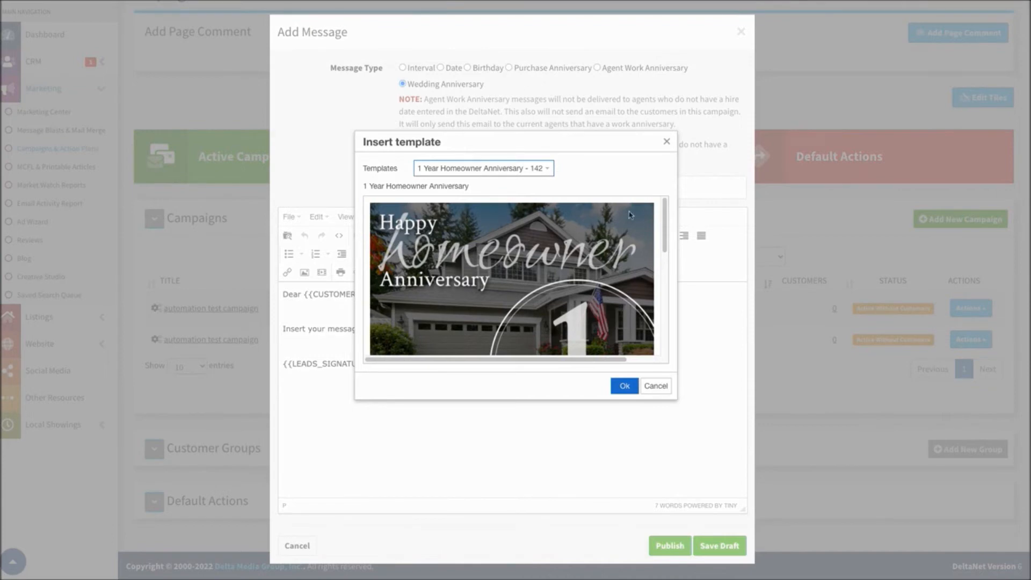
pyautogui.click(667, 141)
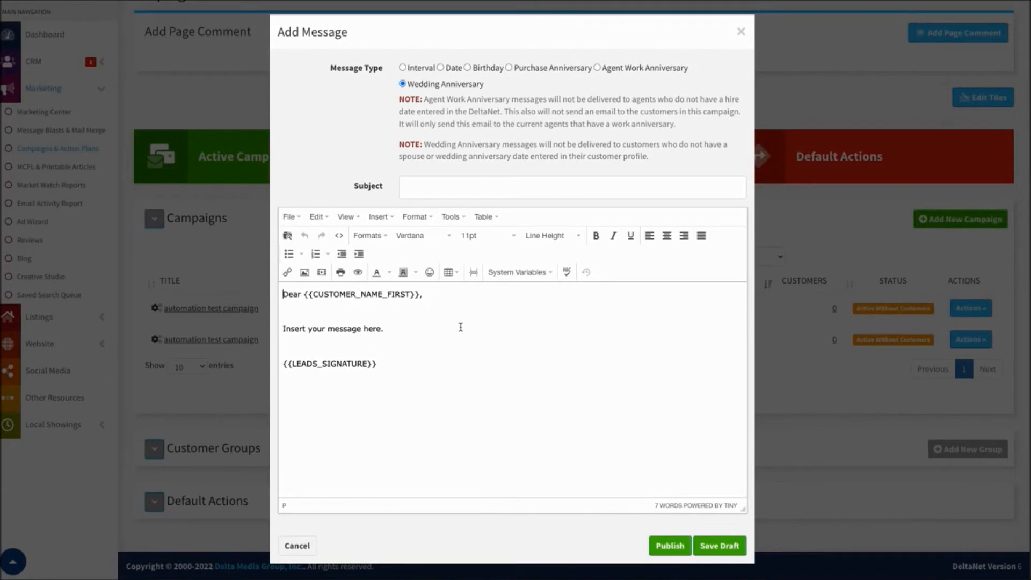
# Switch the message type to Birthday and on to Purchase Anniversary, previewing the "1 Year Homeowner Anniversary - 142" template without inserting it
pyautogui.click(467, 68)
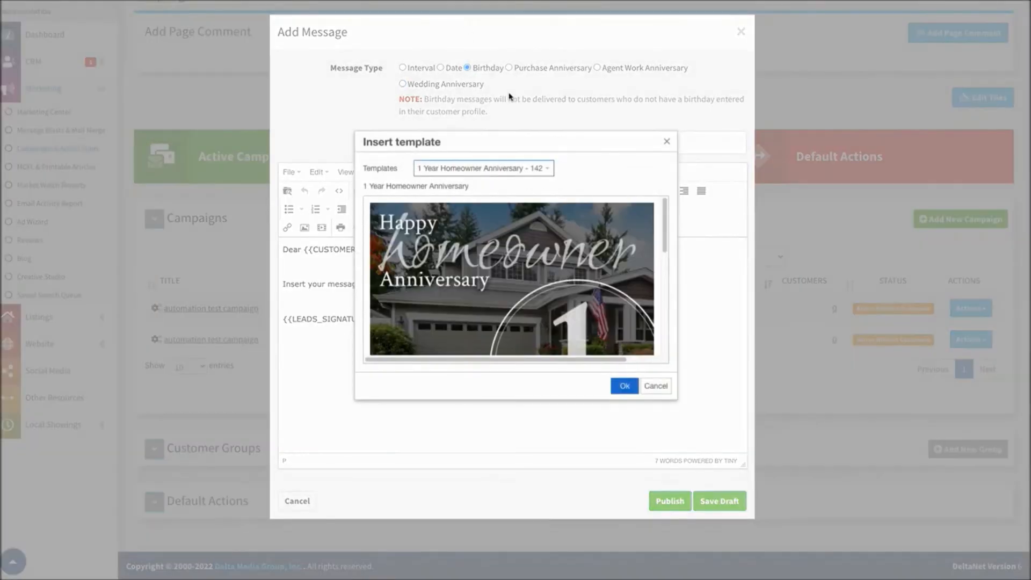
pyautogui.click(672, 139)
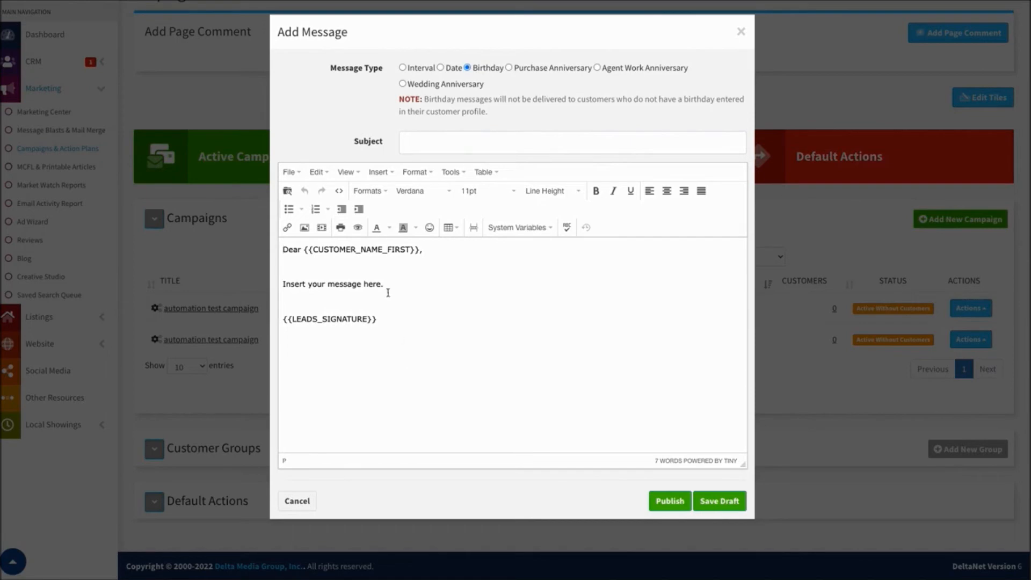
pyautogui.click(509, 68)
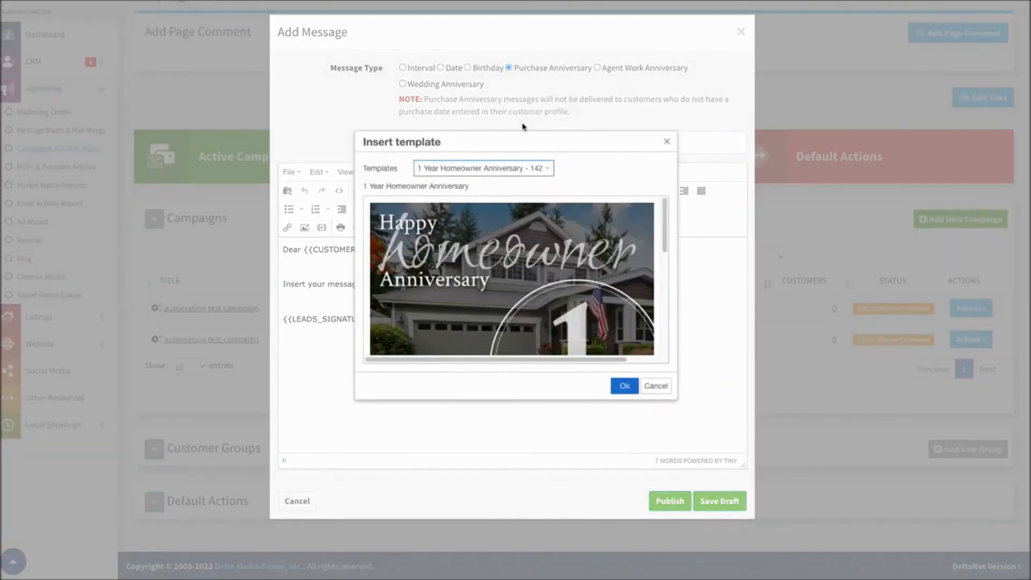
pyautogui.scroll(-5, 475, 250)
pyautogui.scroll(5, 474, 249)
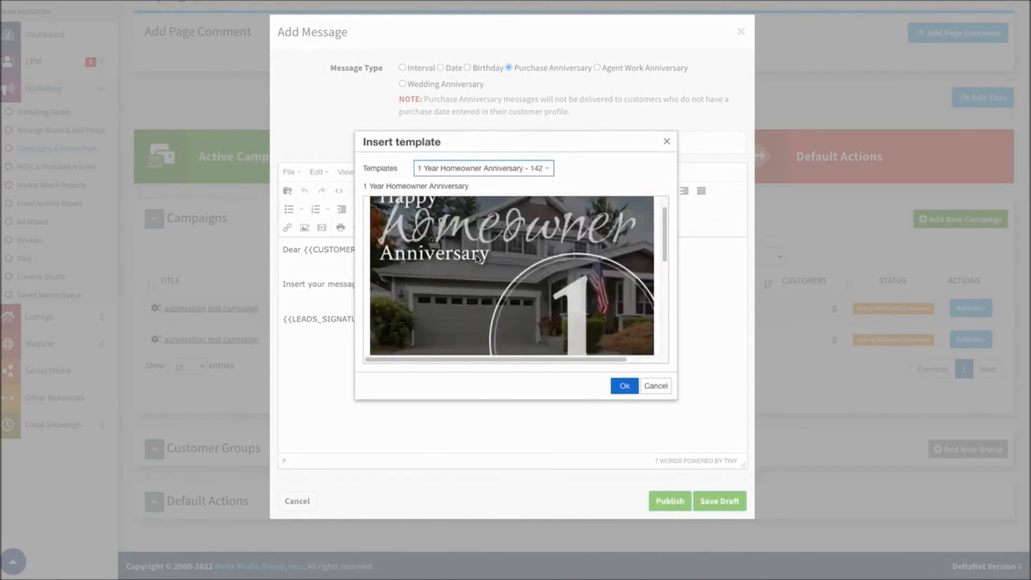
pyautogui.click(666, 143)
# Set the message type to Wedding Anniversary, preview the "Wedding Anniversary - 271" template without inserting it, and close the unsaved message
pyautogui.click(402, 84)
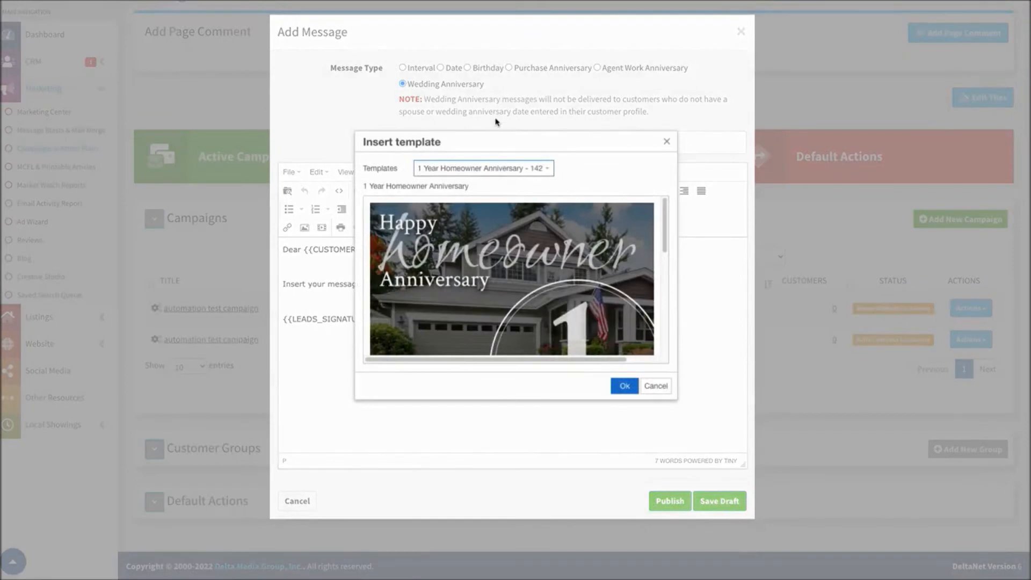
pyautogui.click(534, 168)
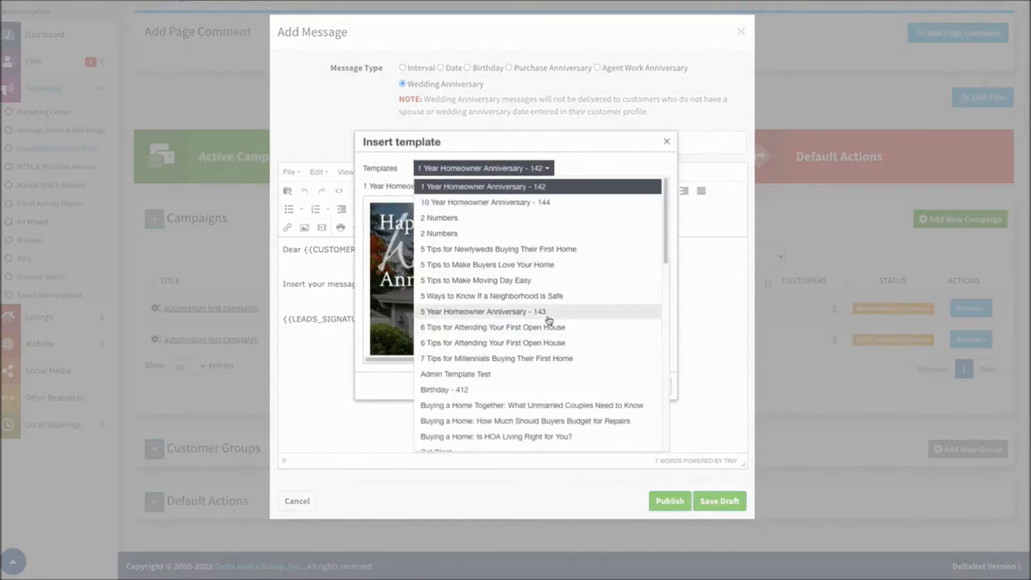
pyautogui.scroll(-12, 486, 290)
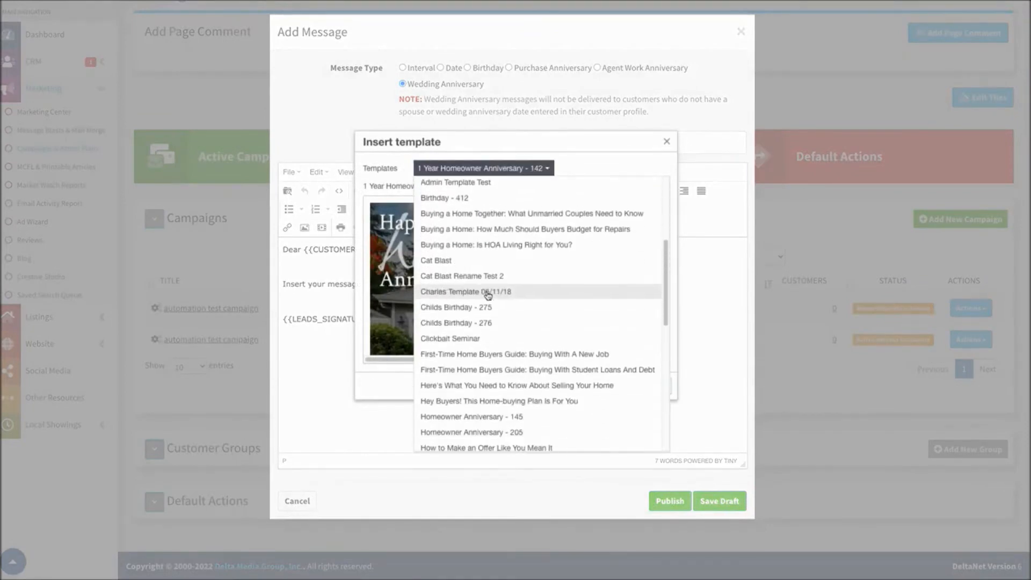
pyautogui.click(473, 381)
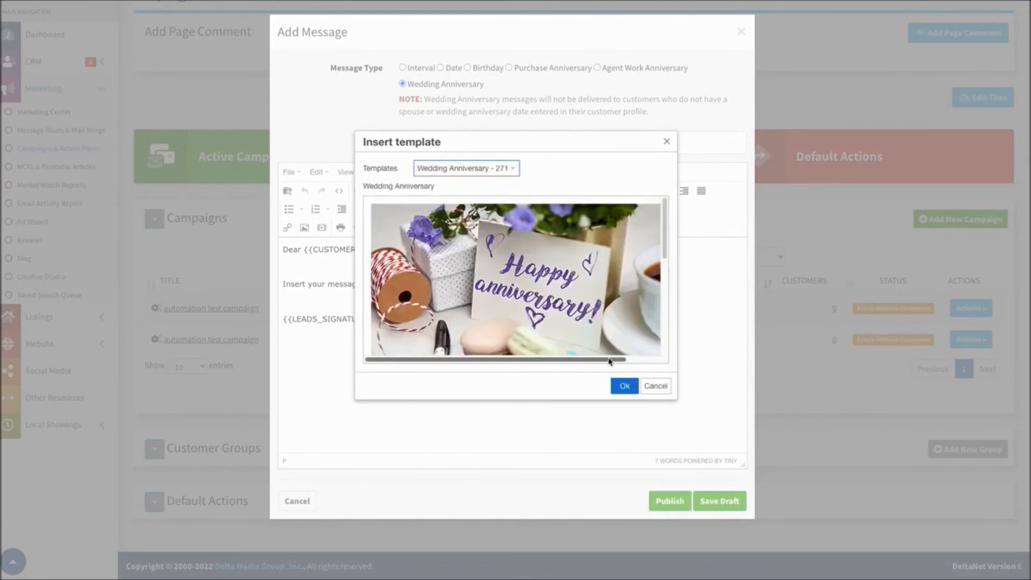
pyautogui.scroll(-5, 560, 307)
pyautogui.scroll(5, 555, 284)
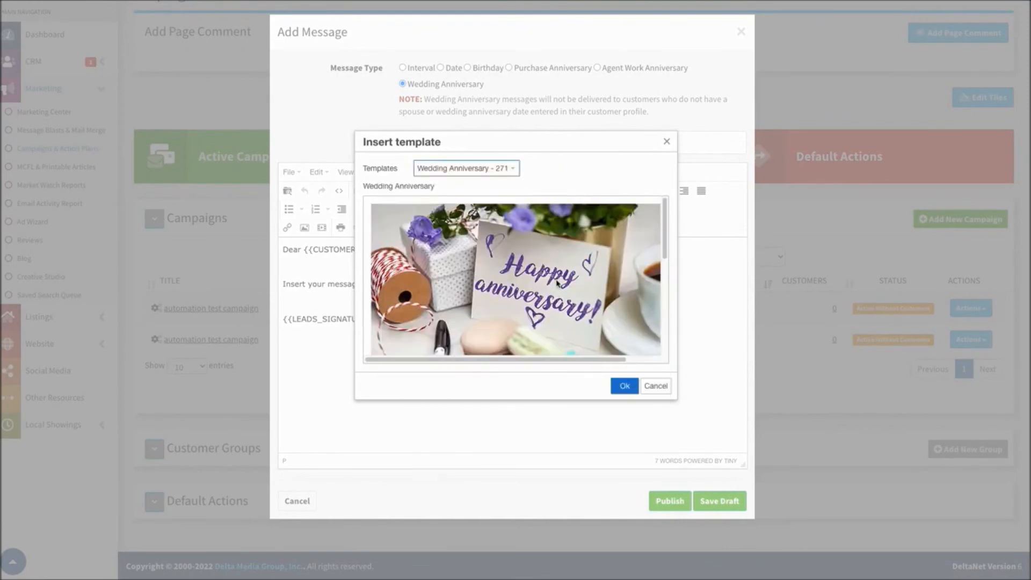
pyautogui.click(666, 141)
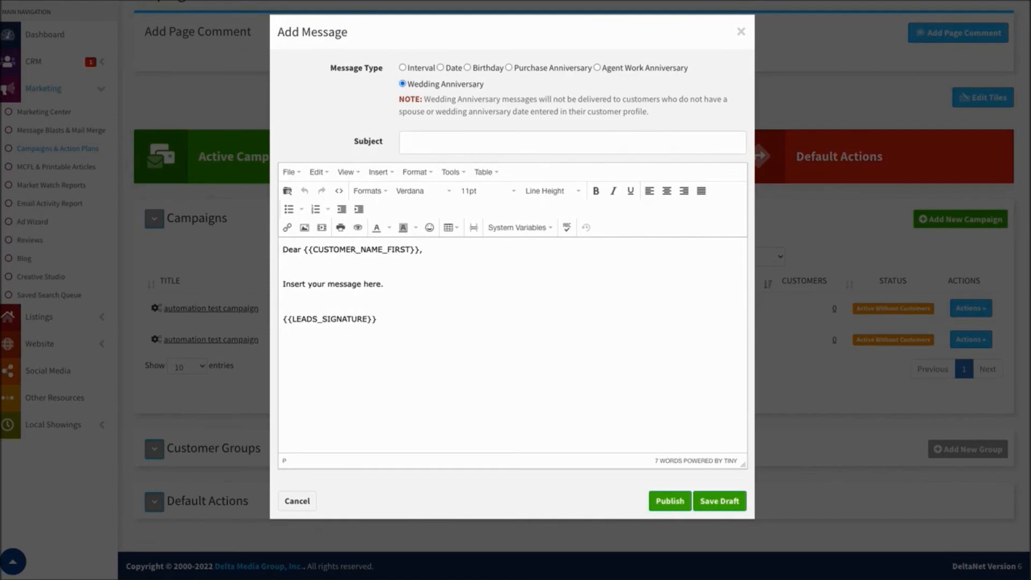
pyautogui.click(740, 31)
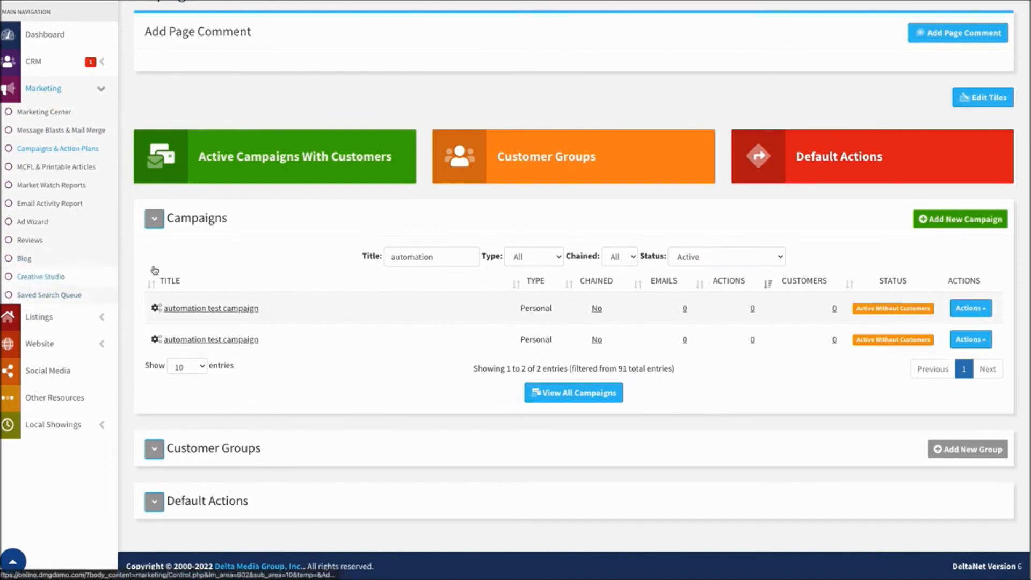
# Open the Ecard Automation Wizard from Creative Studio and select the New Listing category
pyautogui.click(56, 276)
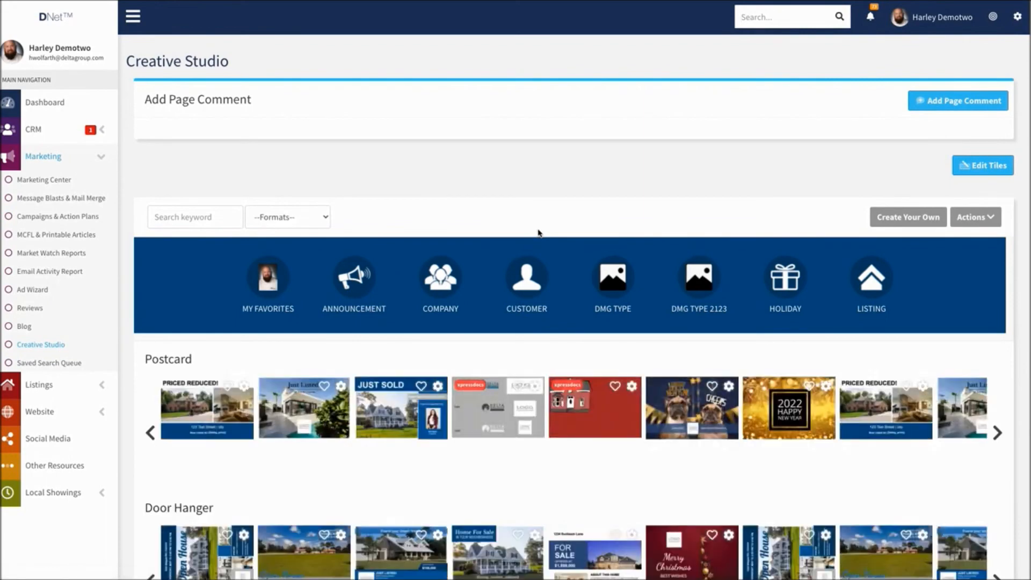
pyautogui.click(983, 217)
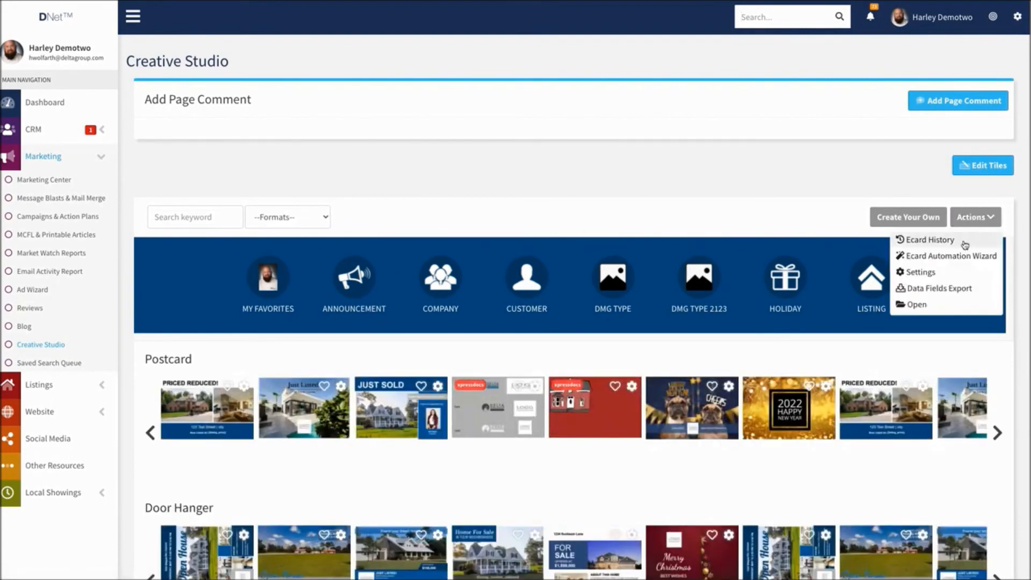
pyautogui.click(936, 256)
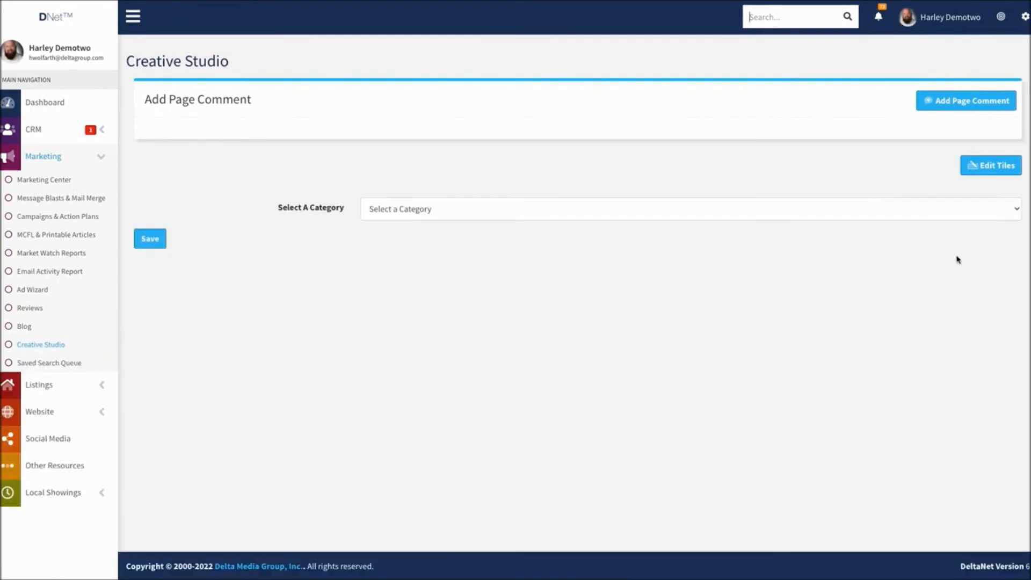
pyautogui.click(451, 209)
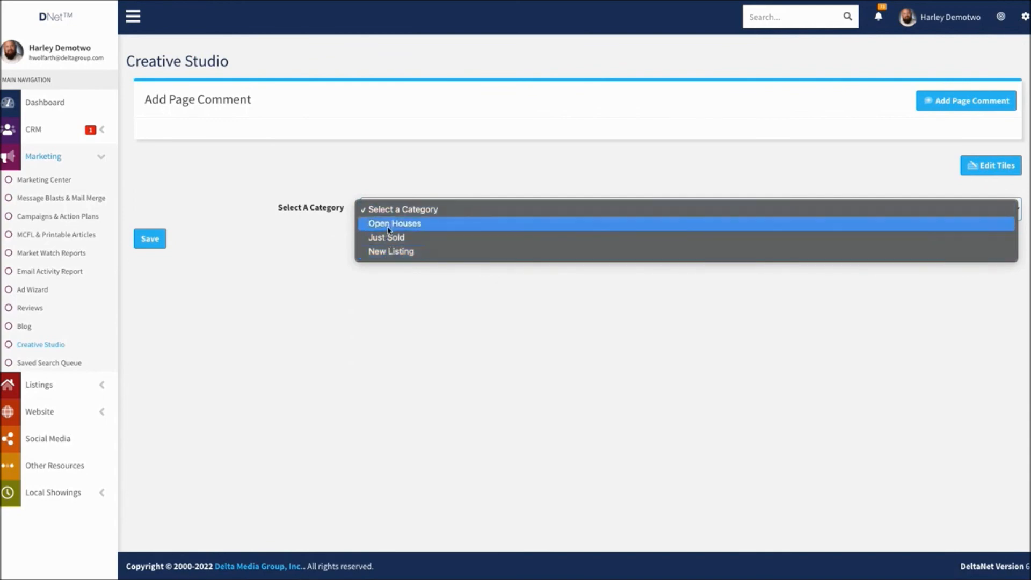
pyautogui.click(385, 251)
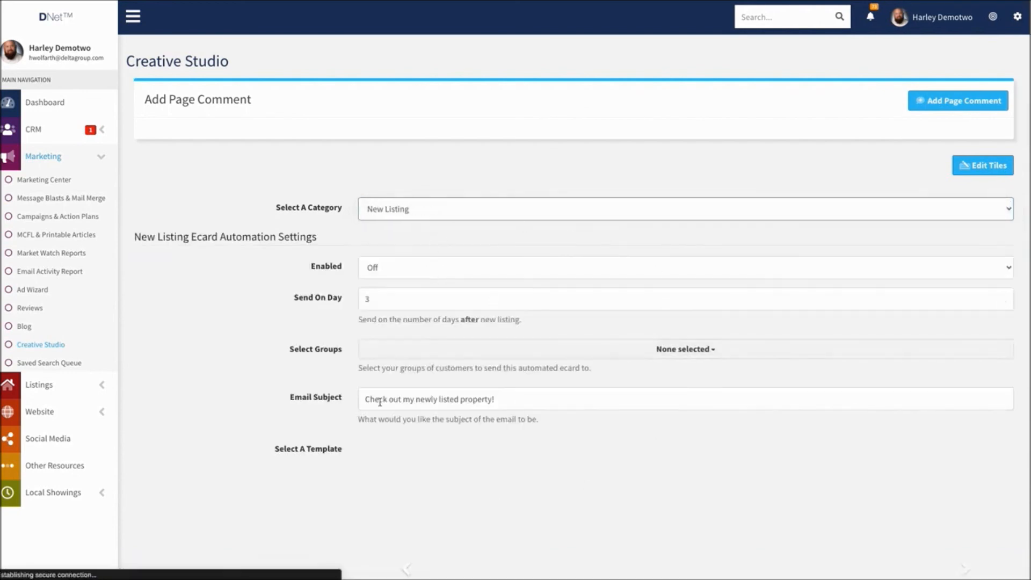
# Set the New Listing ecard automation to On and browse its templates to "Template 328 For Sale ECard"
pyautogui.click(389, 268)
pyautogui.click(390, 256)
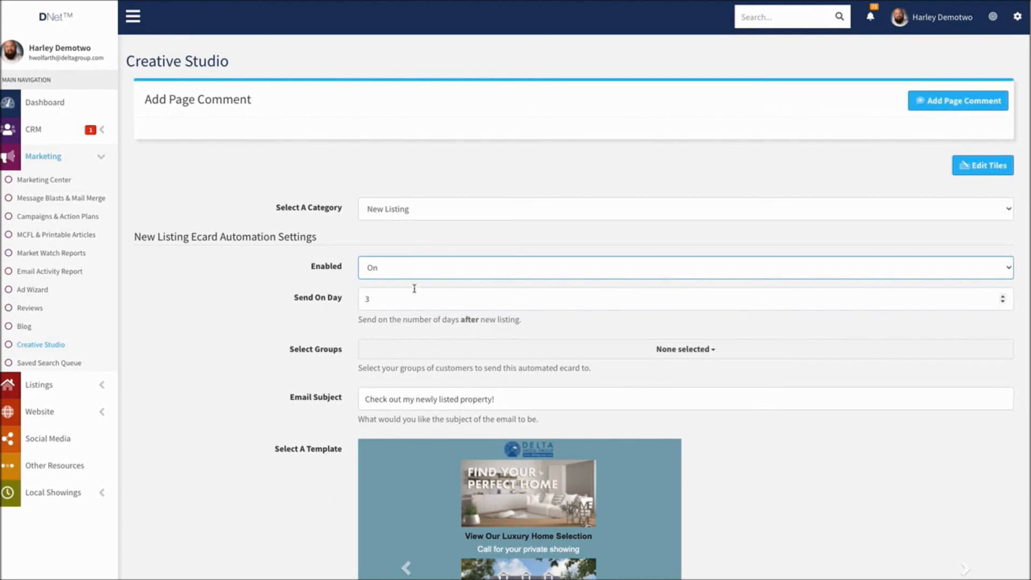
pyautogui.scroll(-2, 424, 290)
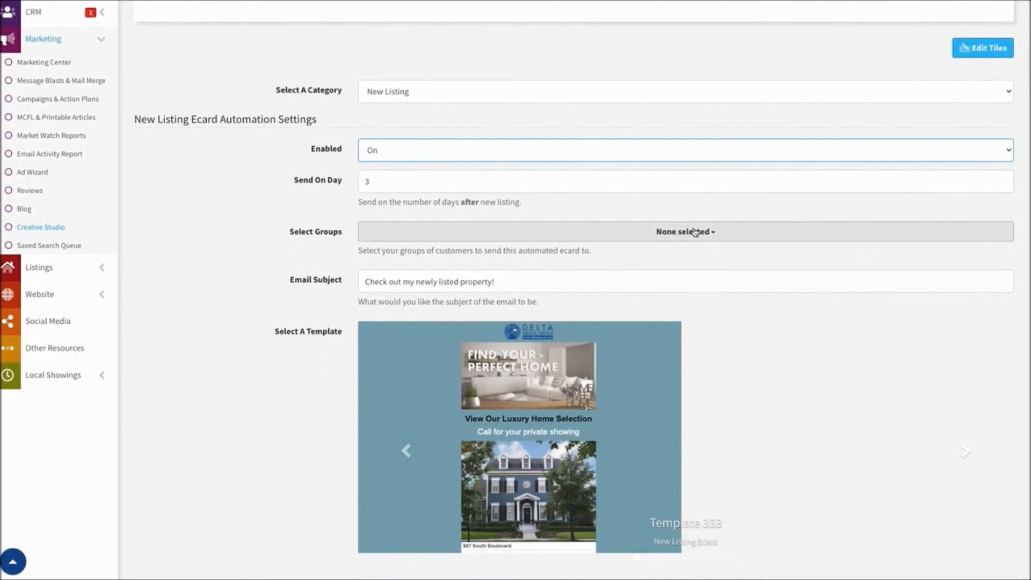
pyautogui.scroll(-2, 694, 232)
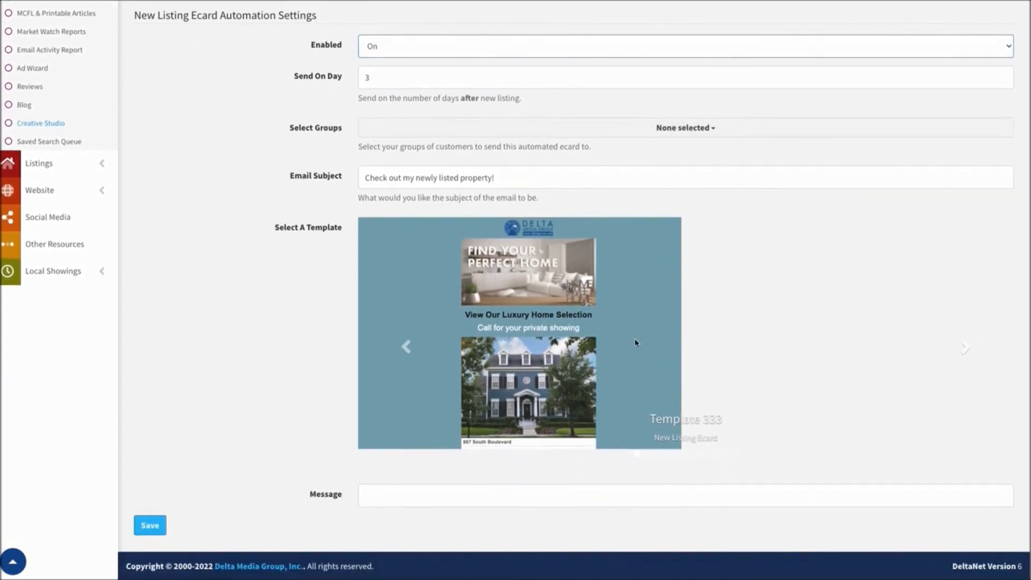
pyautogui.click(970, 348)
pyautogui.click(970, 349)
pyautogui.click(970, 349)
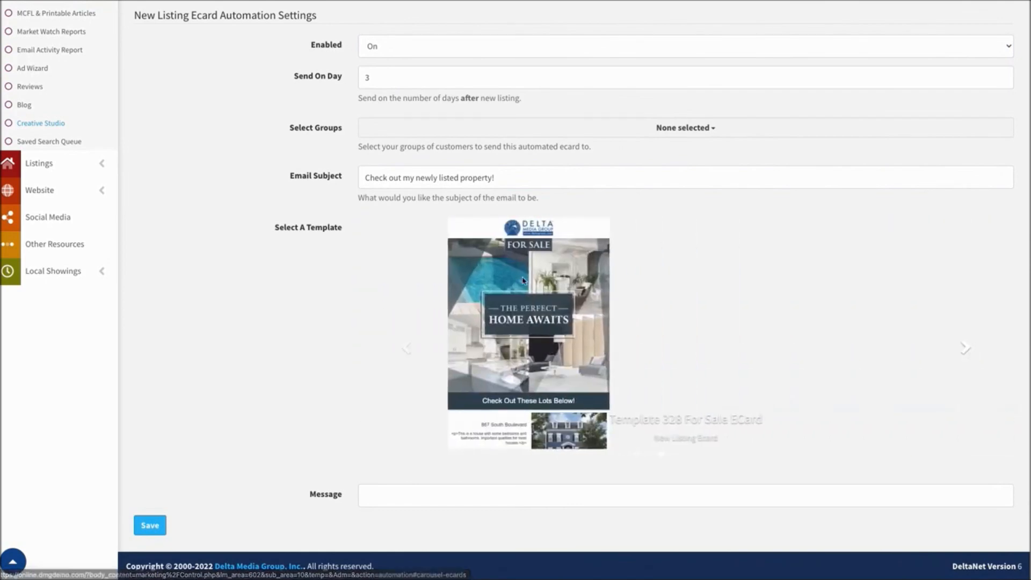
# Set the Enabled option of the New Listing ecard automation to Off
pyautogui.scroll(4, 403, 293)
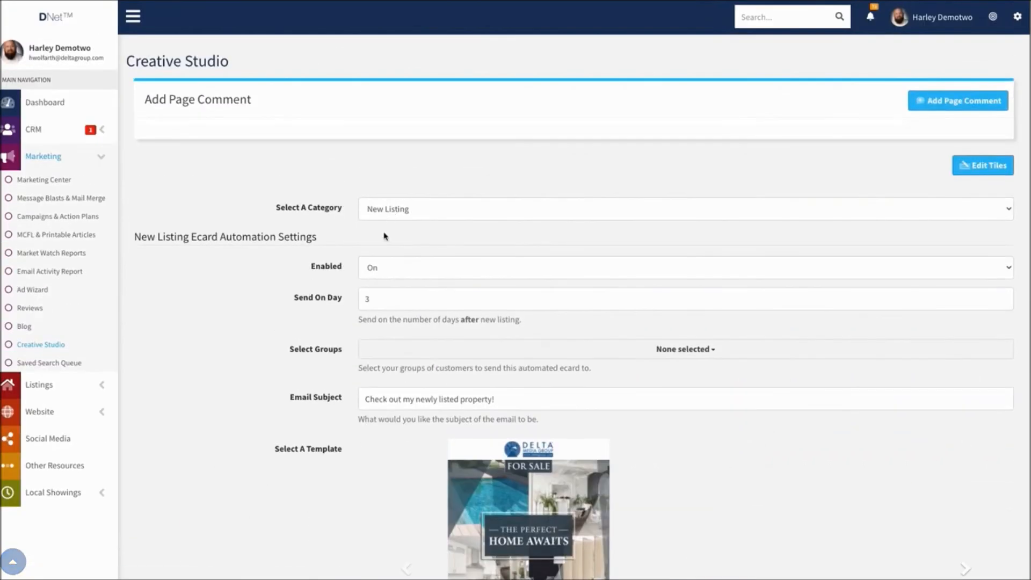
pyautogui.click(396, 264)
pyautogui.click(397, 278)
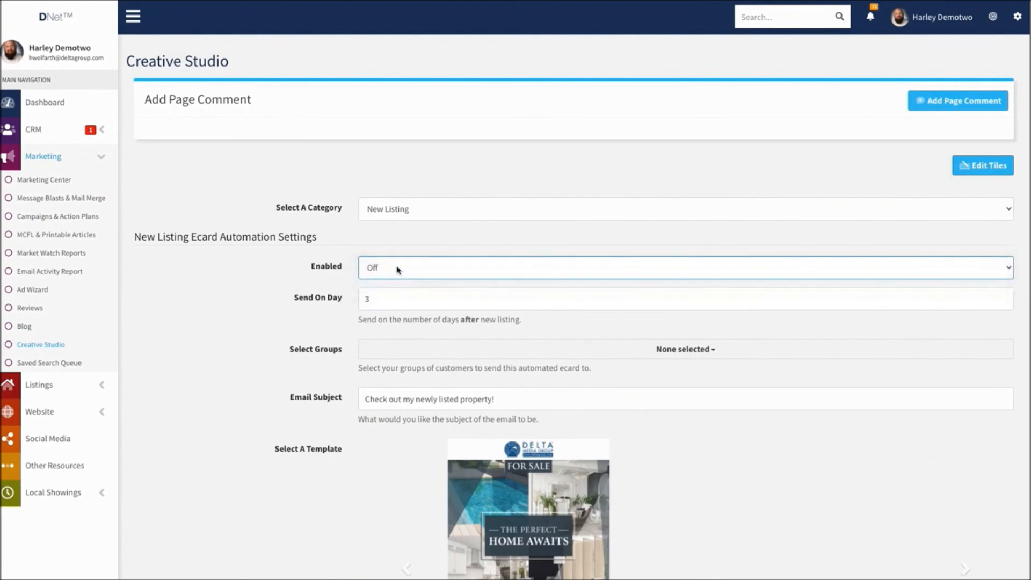